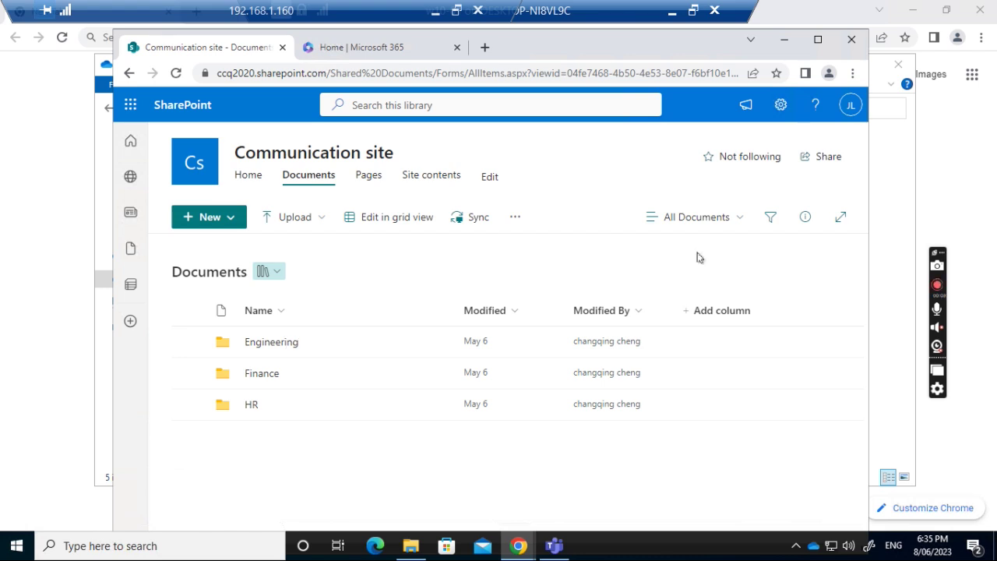
Check OneDrive sync status, then go from the site's root address into its Documents library.
click(813, 548)
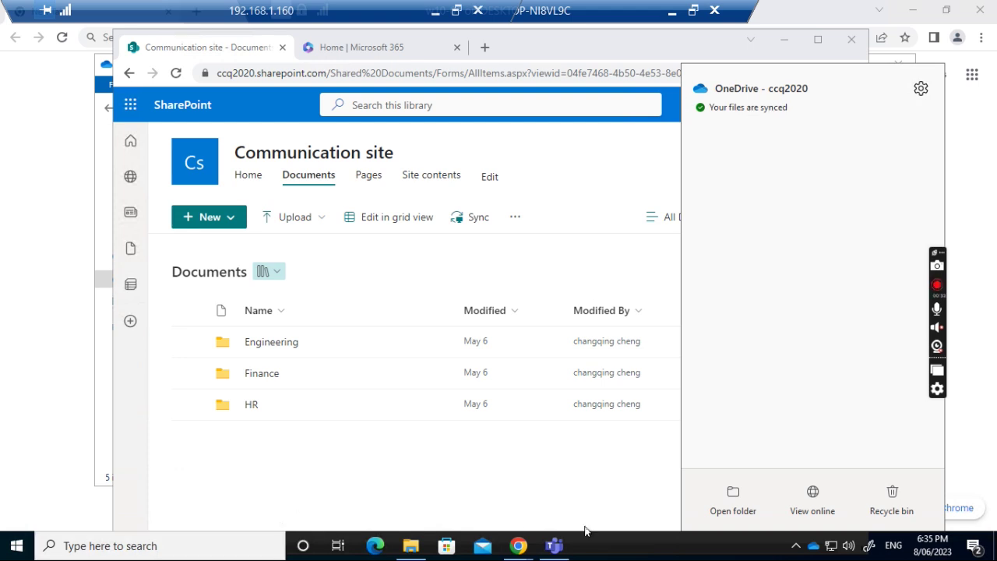
mouse_move(519, 553)
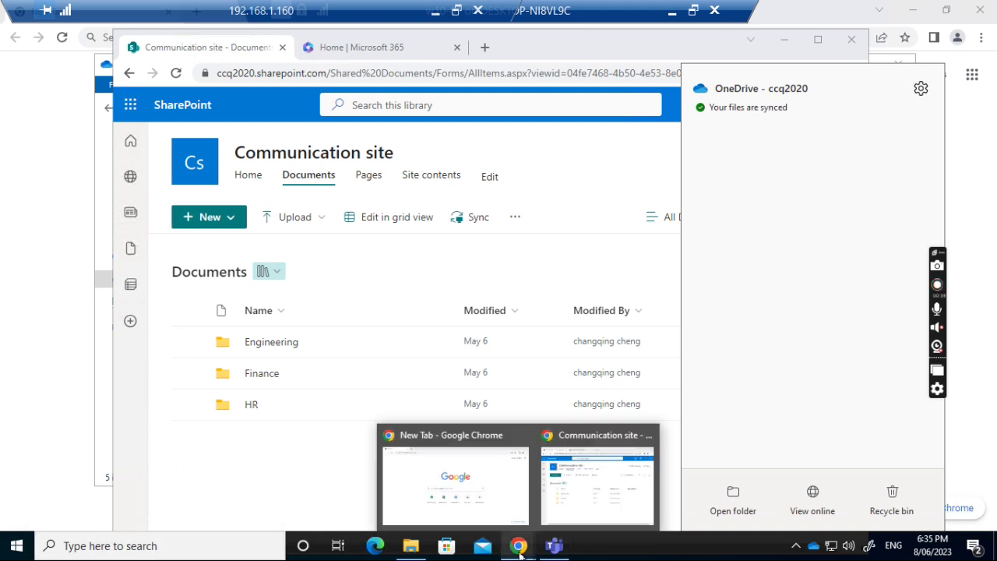
click(590, 441)
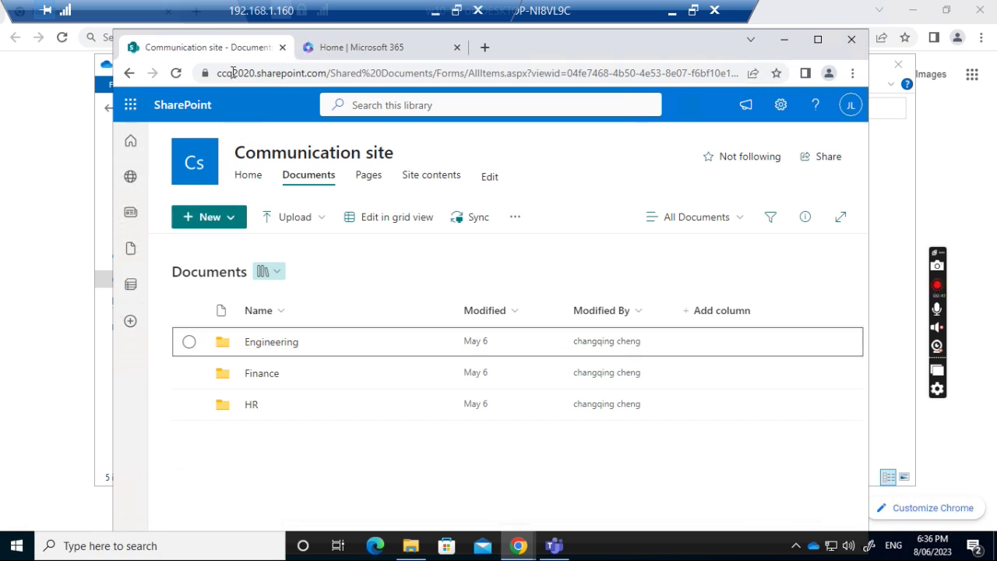
drag(327, 76, 791, 81)
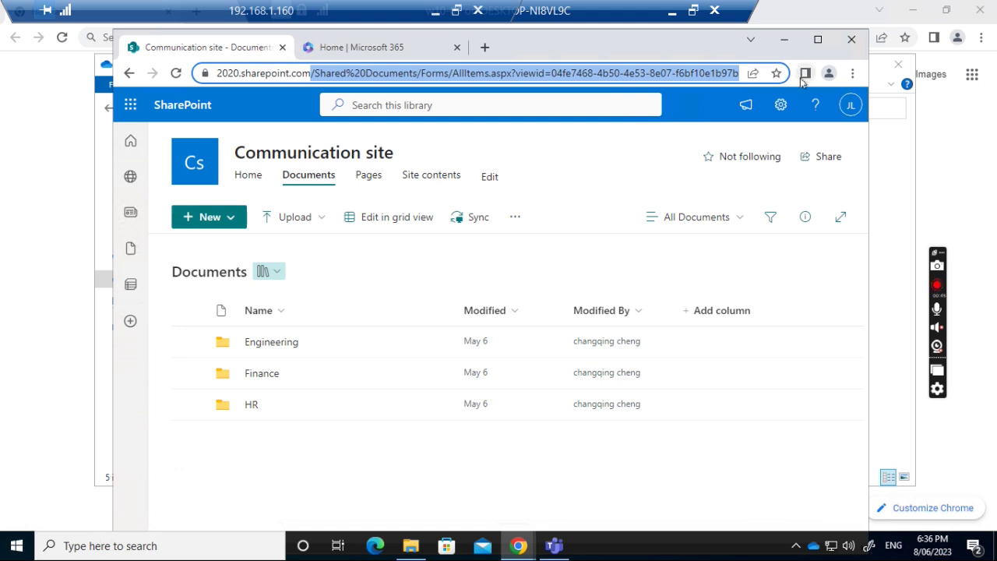
key(BackSpace)
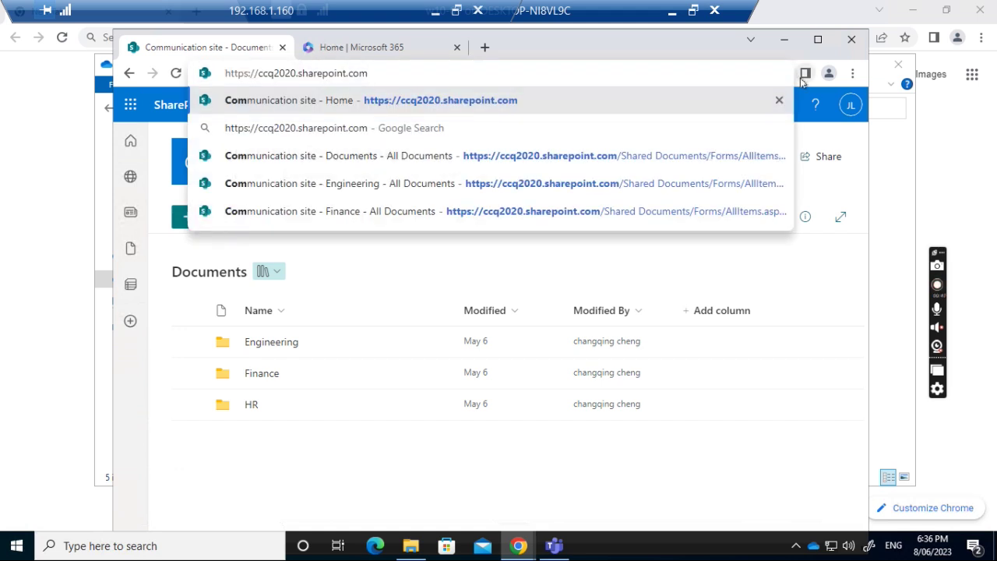
key(Return)
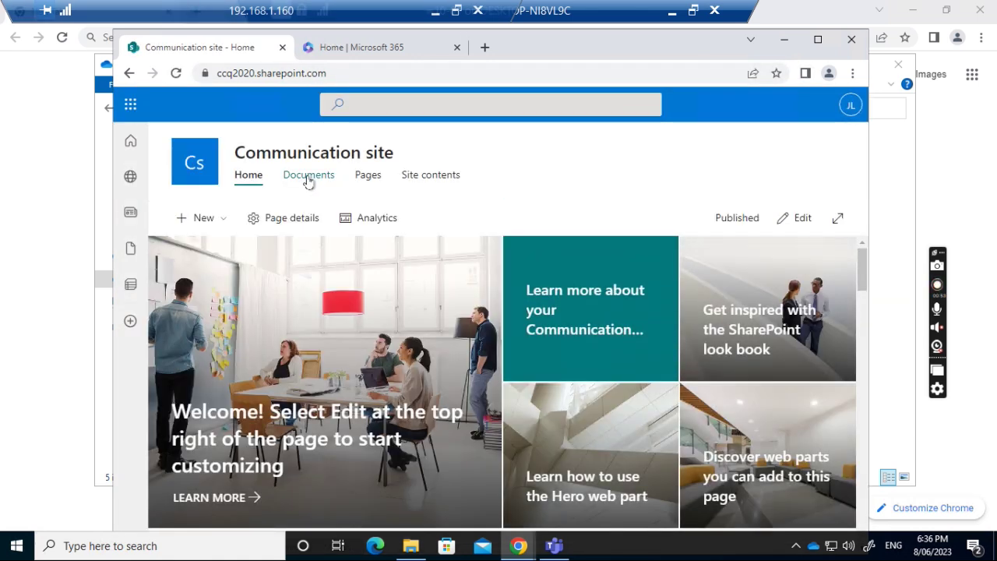
click(309, 179)
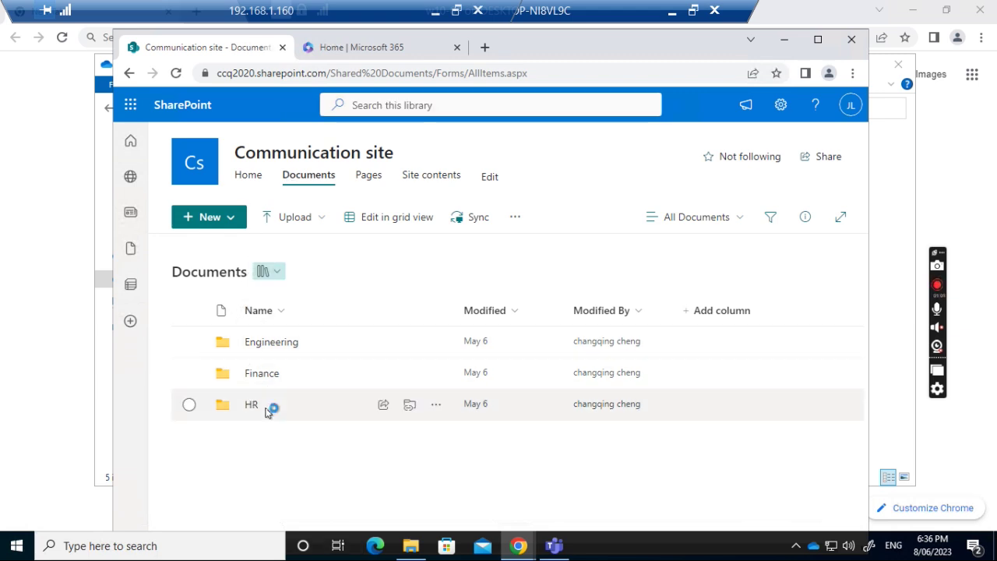
Look over the local OneDrive - ccq2020 folder, then return to the site home and reopen Documents.
click(418, 549)
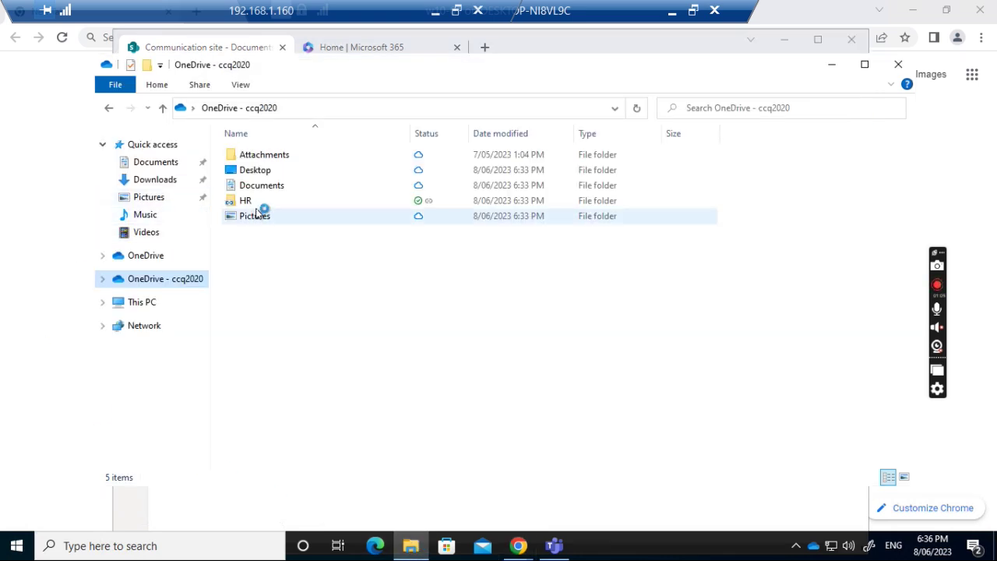
mouse_move(237, 206)
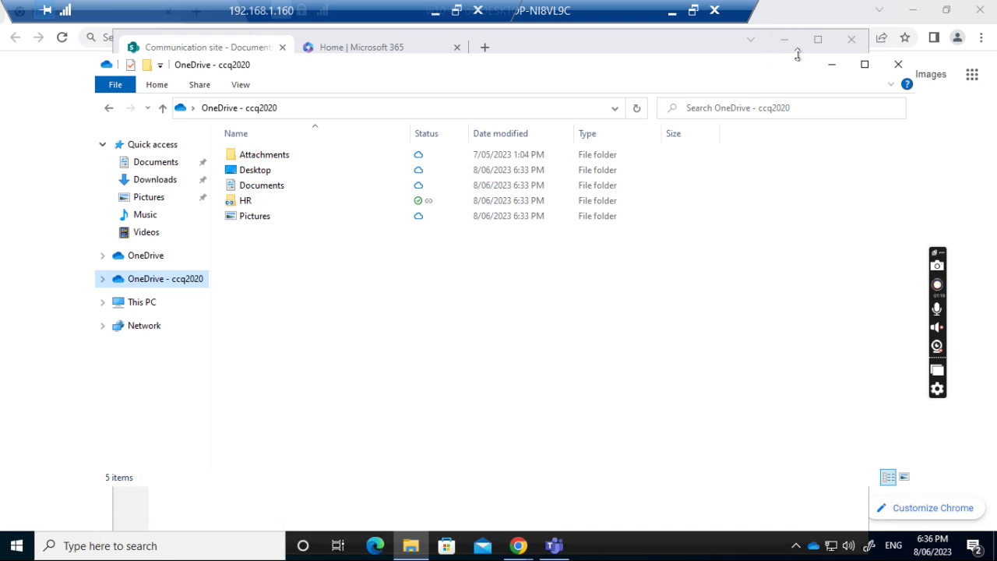
click(830, 64)
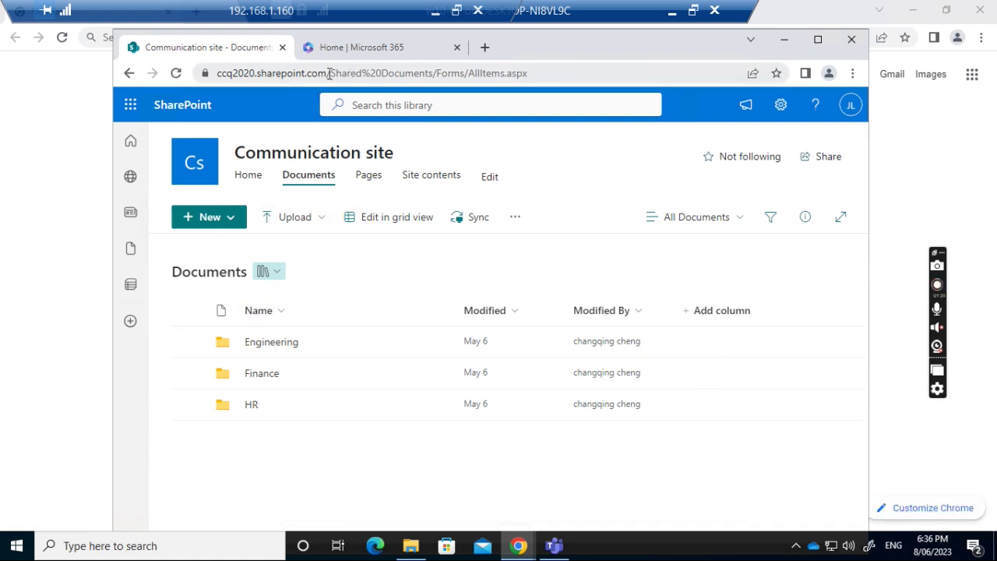
drag(329, 73, 614, 78)
key(BackSpace)
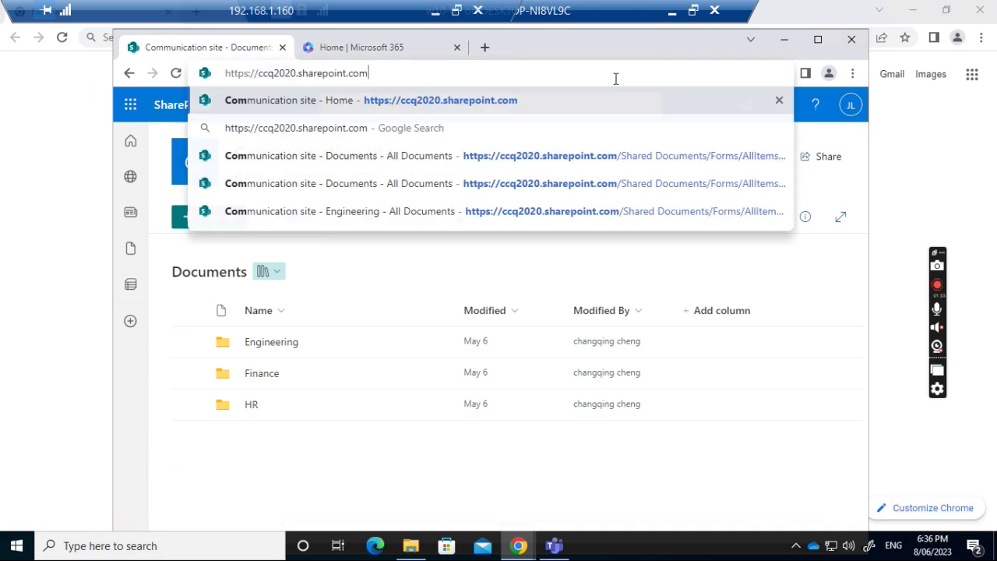
key(Return)
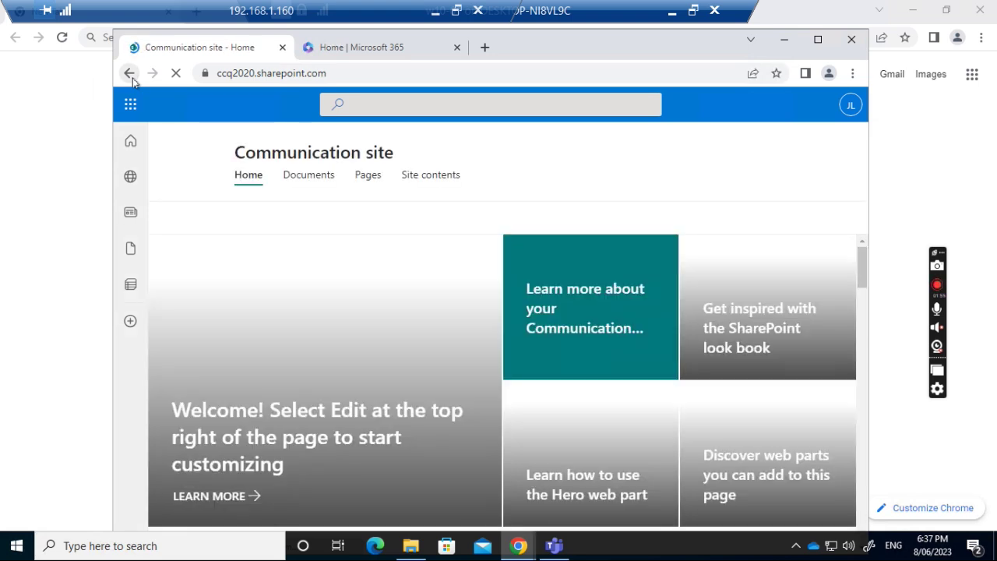
click(129, 73)
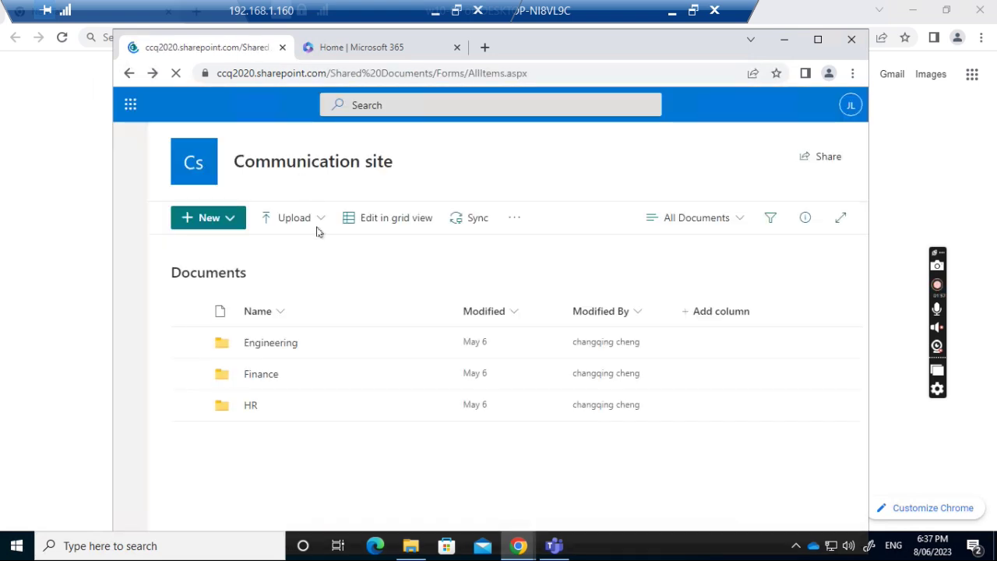
click(129, 73)
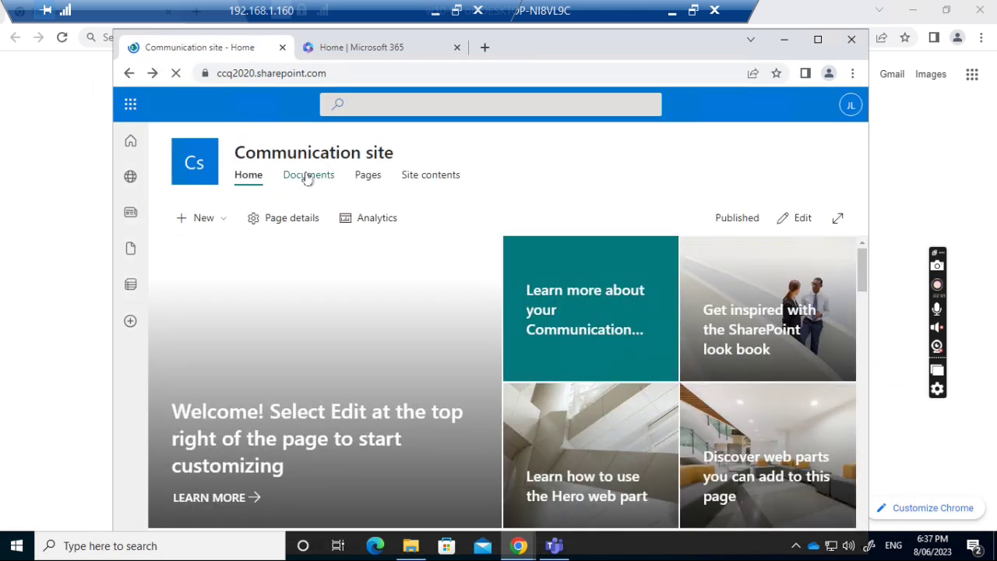
click(308, 176)
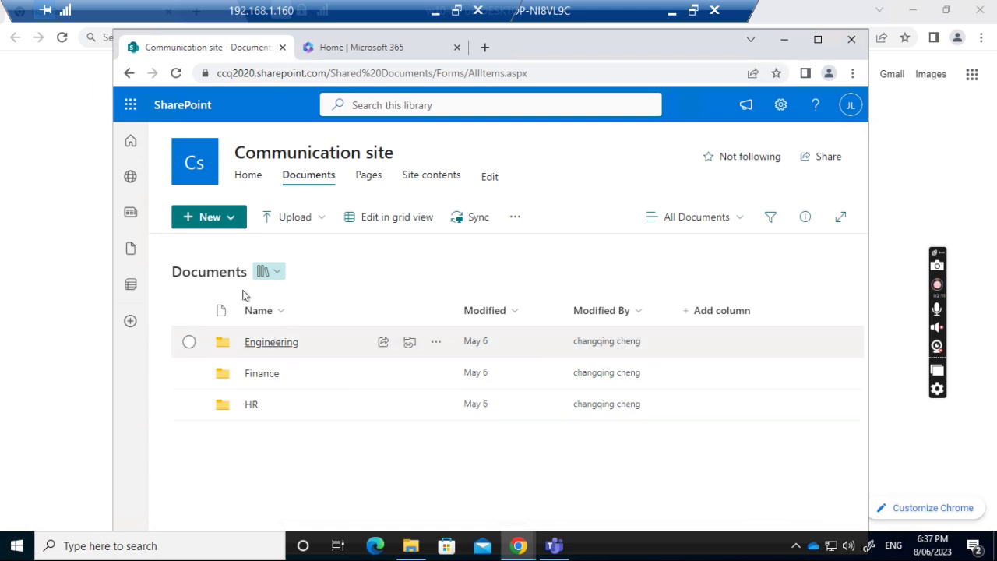
Try syncing the Documents library, always allowing OneDrive links, and dismiss OneDrive's can't-sync message.
click(477, 219)
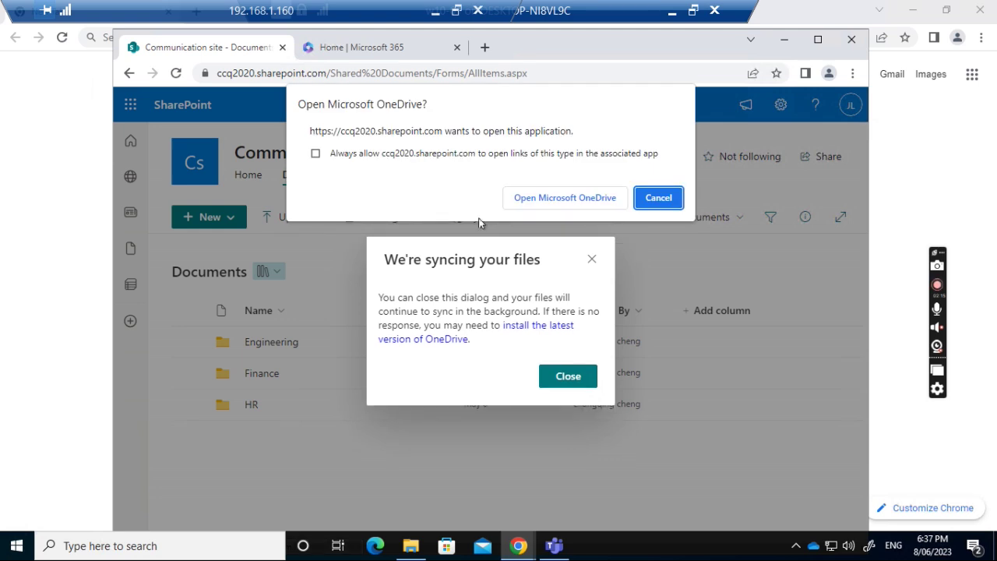
click(316, 154)
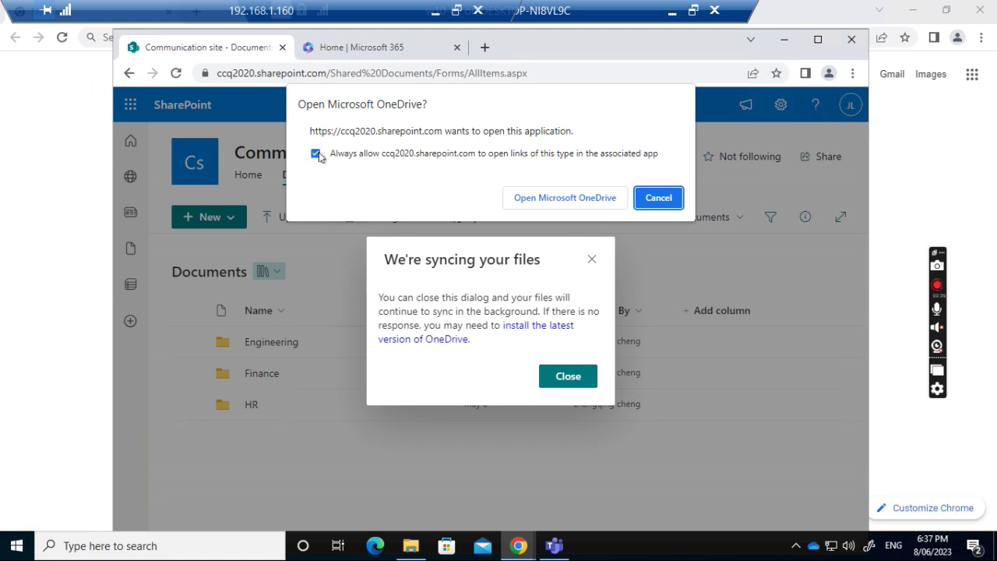
click(550, 203)
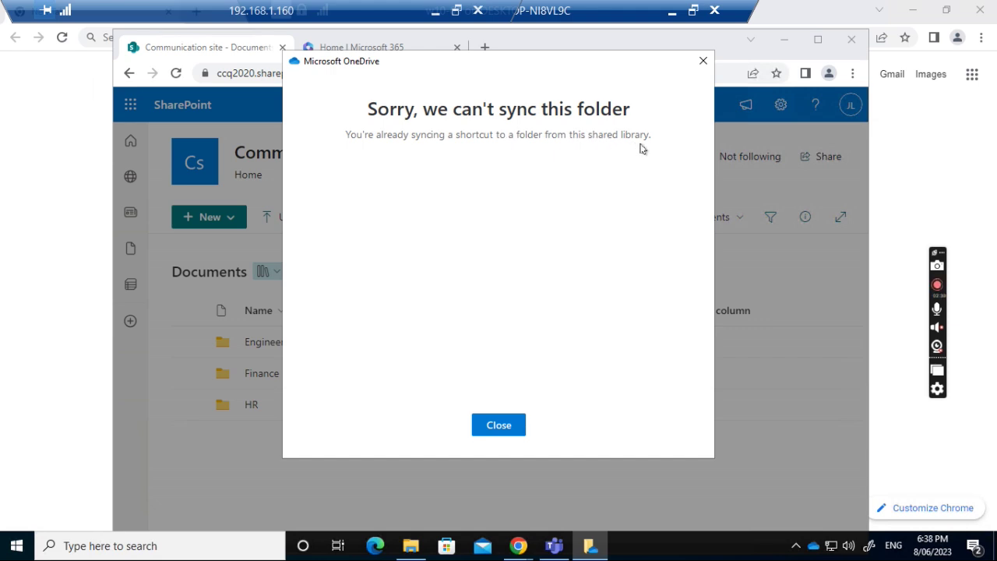
click(499, 425)
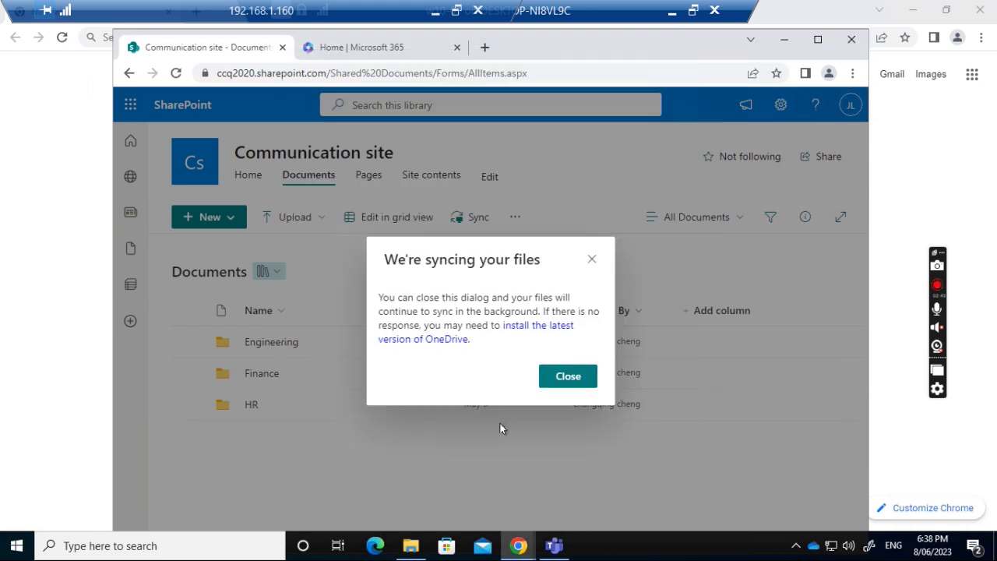
Dismiss the syncing notice and remove the HR shortcut from the OneDrive - ccq2020 folder.
click(565, 386)
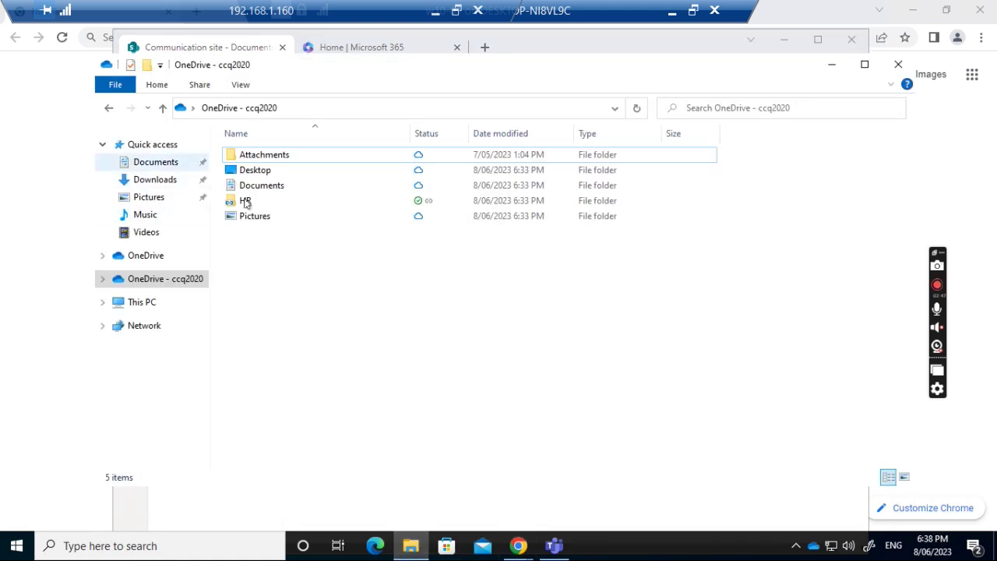
mouse_move(245, 205)
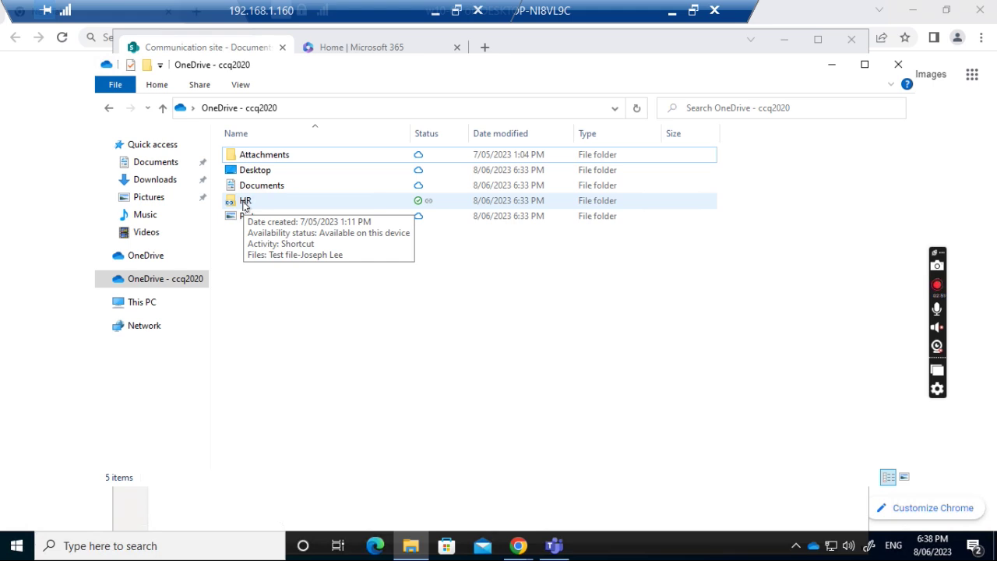
double_click(242, 202)
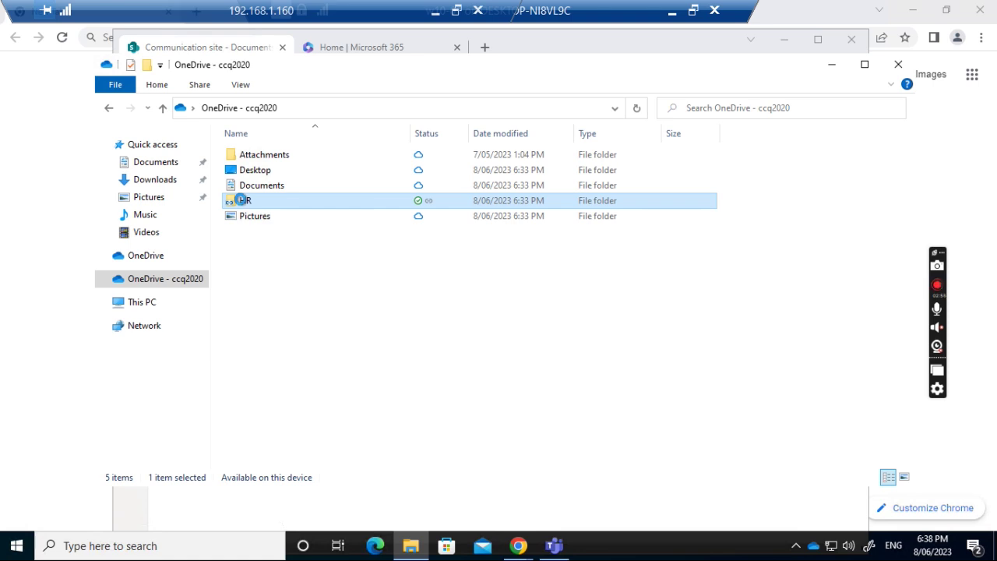
right_click(242, 200)
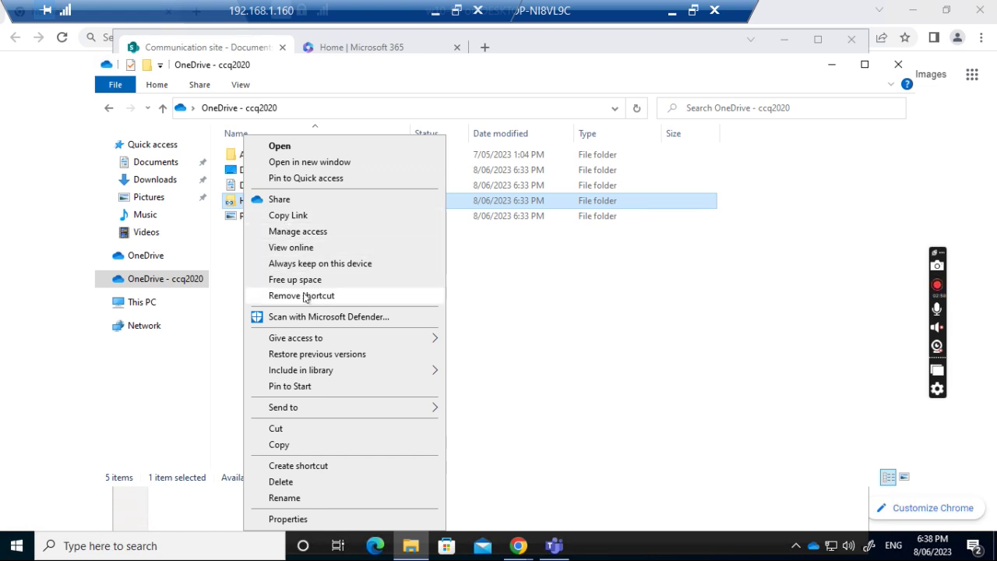
click(304, 296)
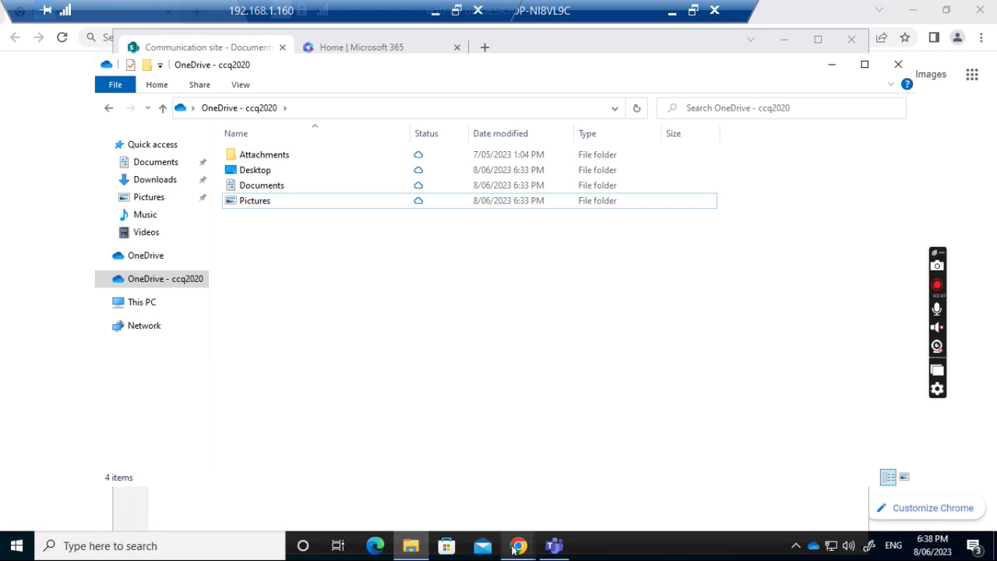
mouse_move(518, 550)
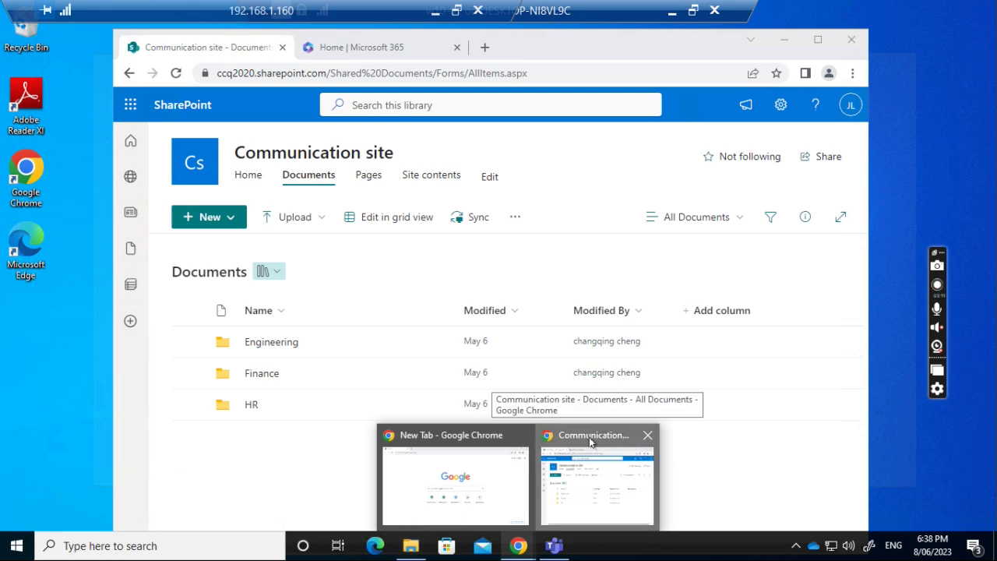
Sync the Communication site Documents library again and close the 'We're syncing your files' notice.
click(590, 448)
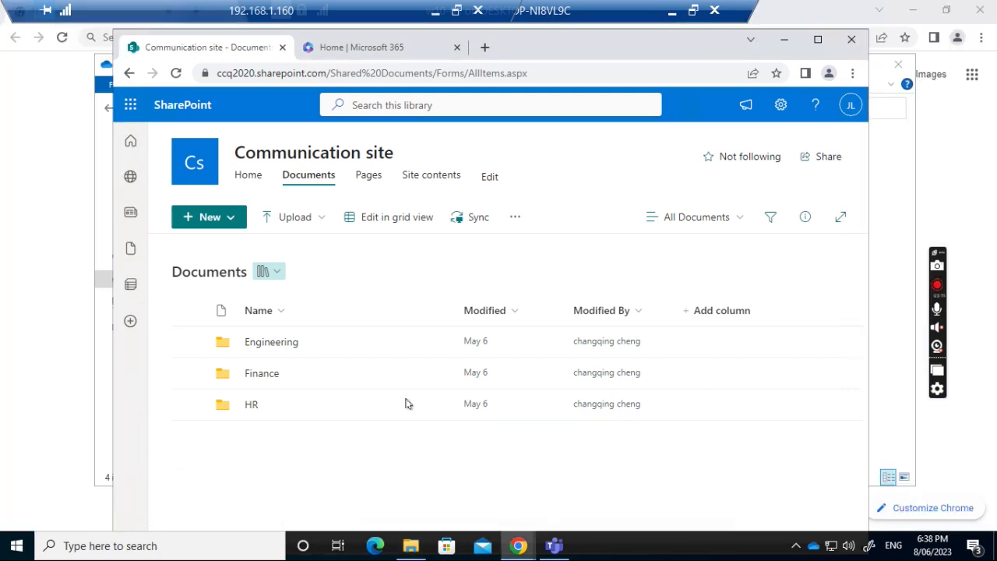
click(476, 221)
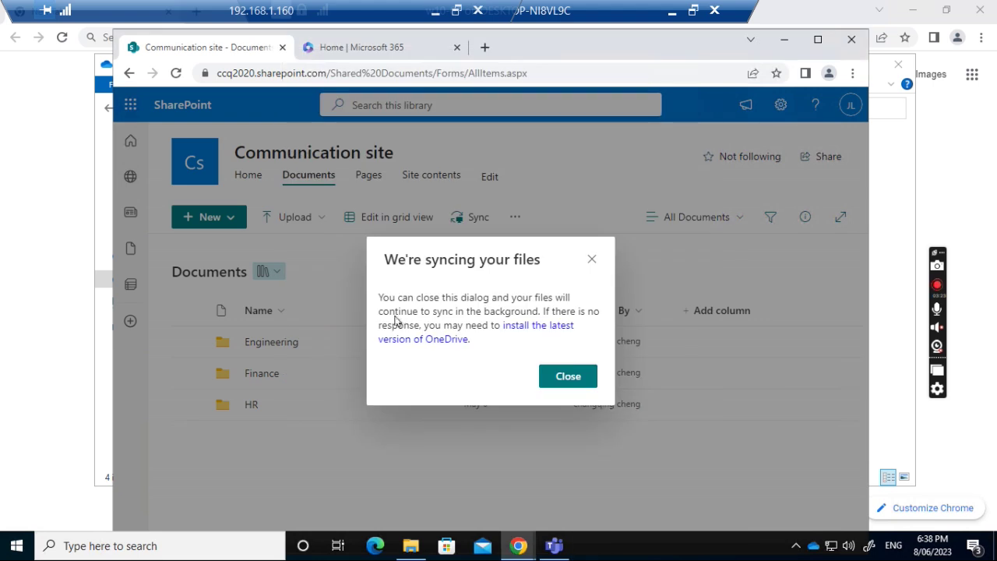
click(568, 378)
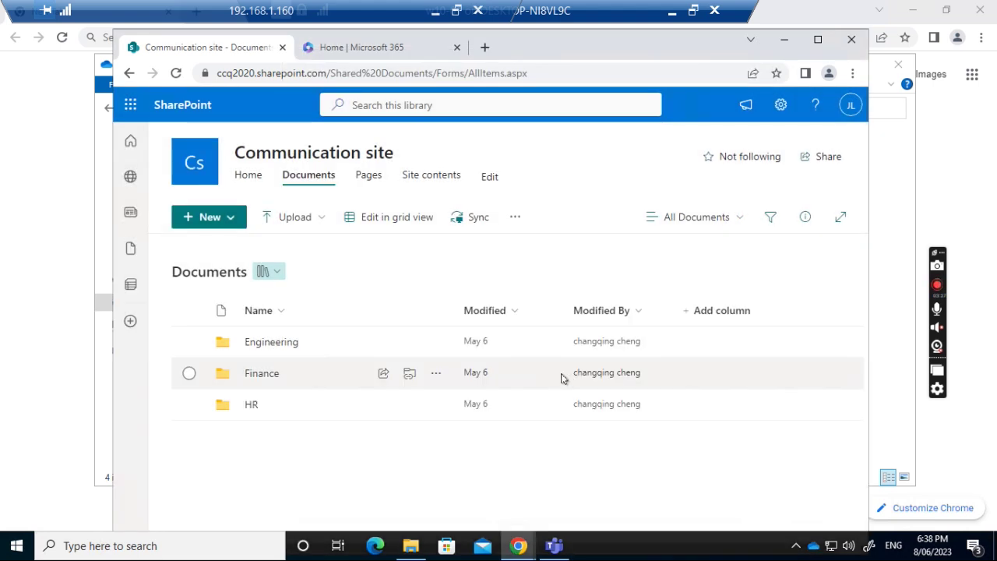
Browse This PC > Local Disk (C:) > Users > profile folder and select the new ccq2020 sync folder.
click(414, 551)
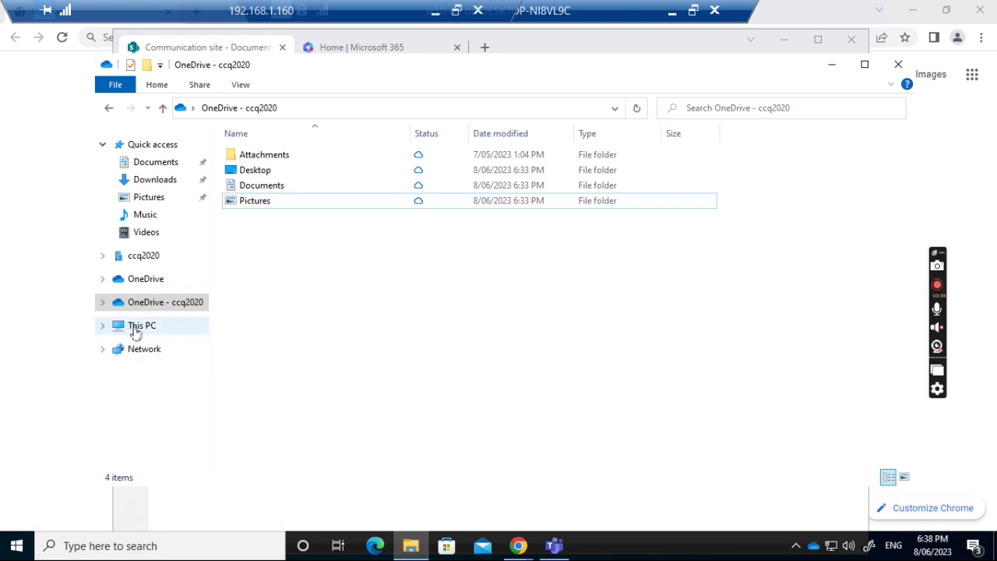
click(136, 330)
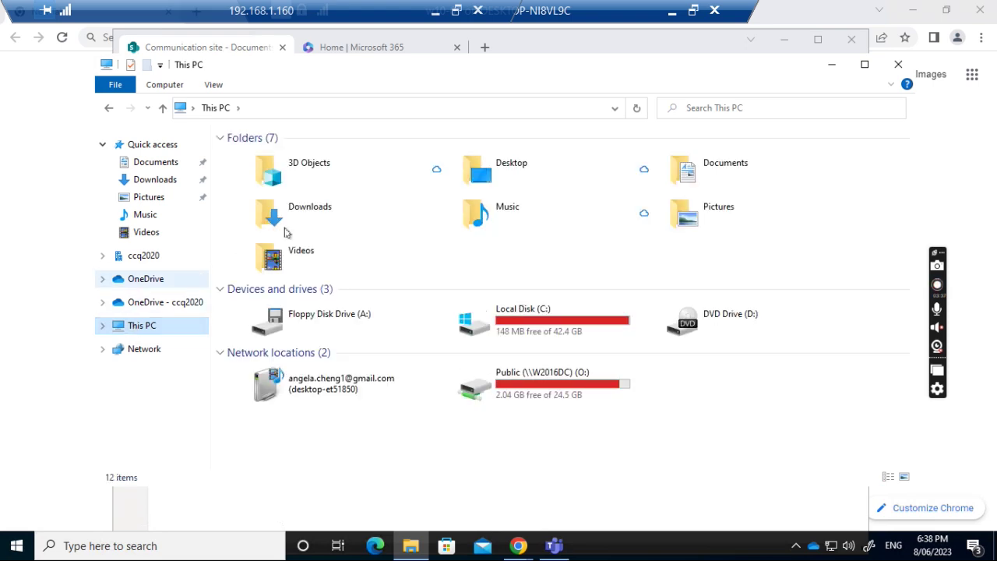
double_click(506, 322)
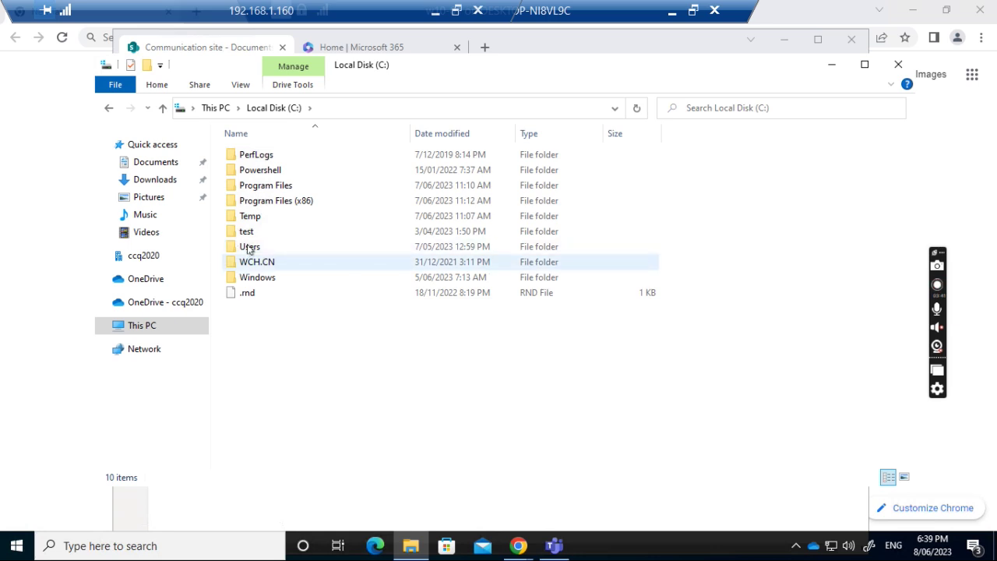
click(249, 249)
double_click(249, 249)
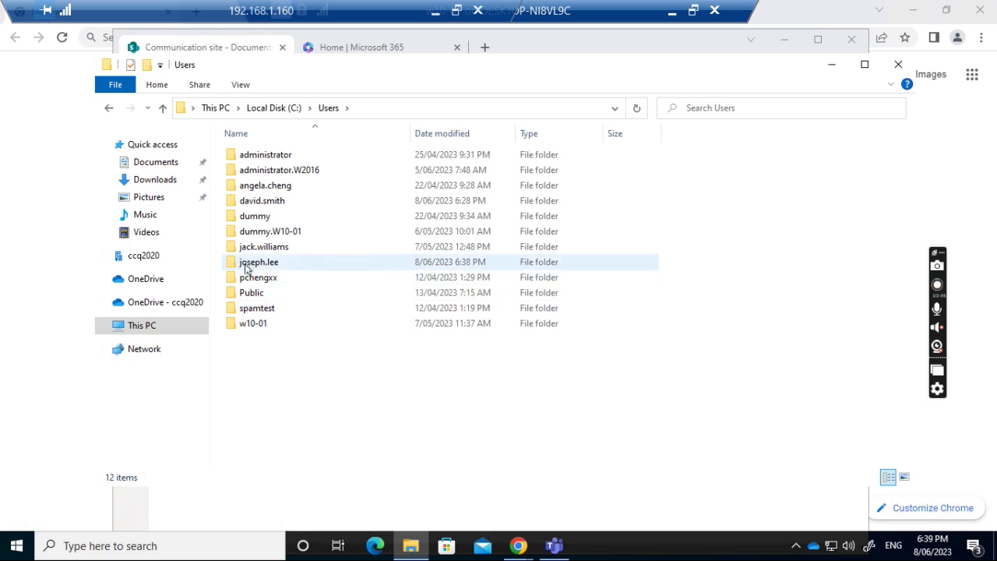
double_click(250, 263)
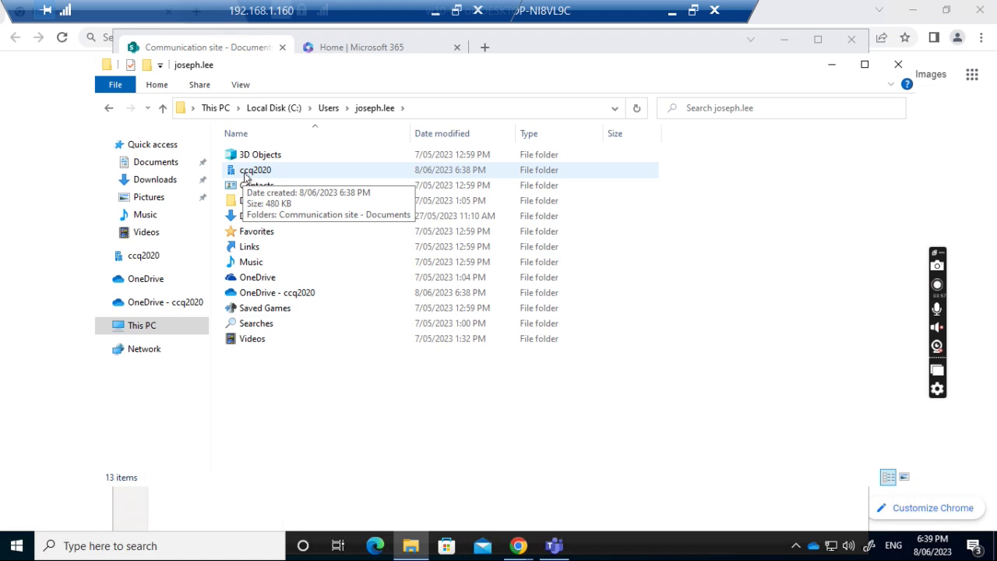
click(246, 176)
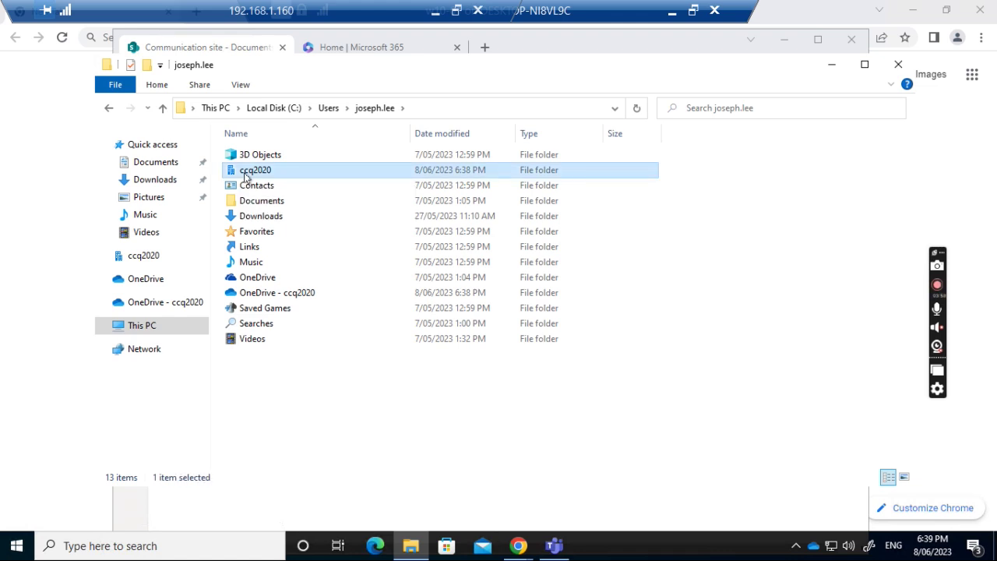
Open the ccq2020 folder, then Communication site - Documents, then its Engineering folder.
double_click(246, 176)
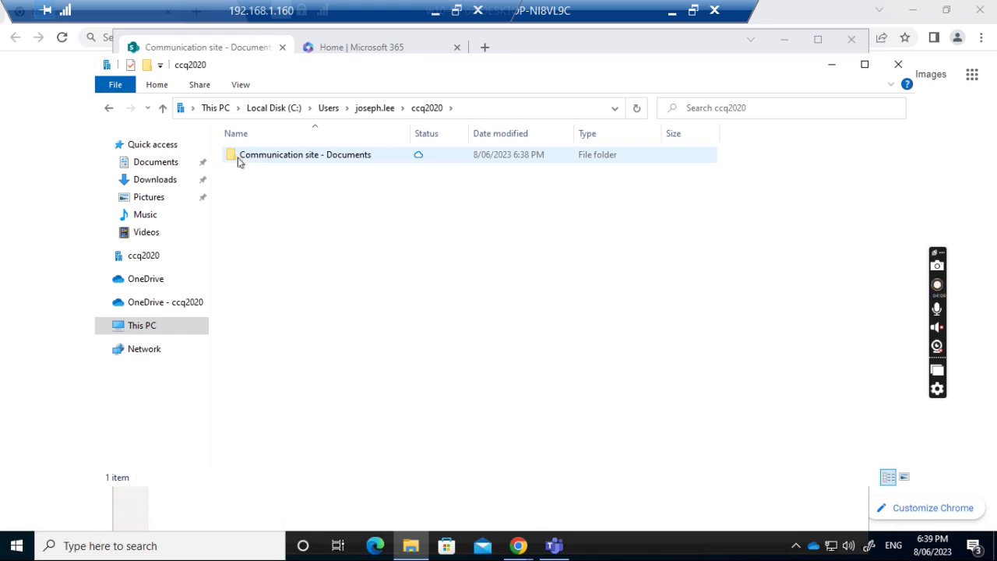
double_click(240, 159)
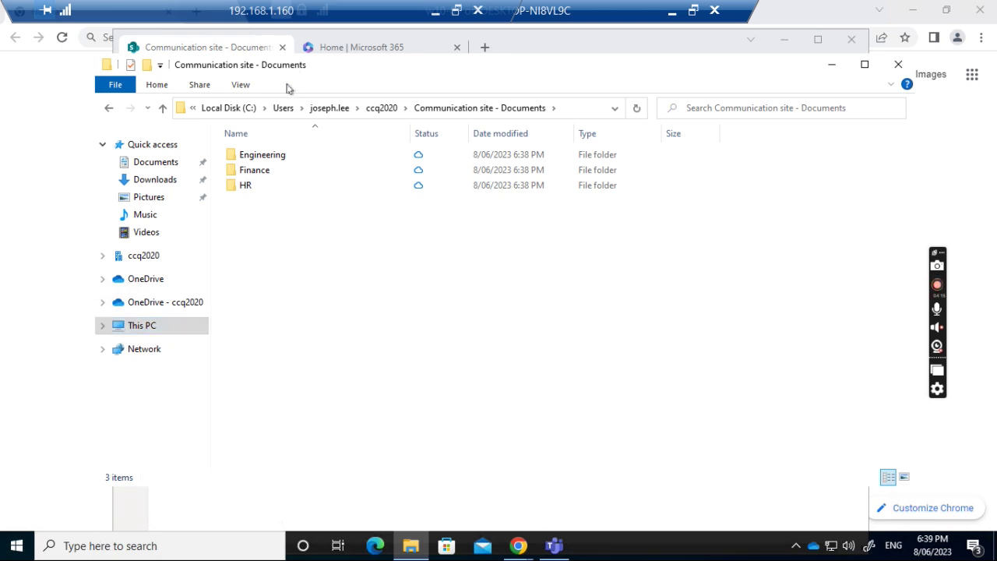
click(245, 159)
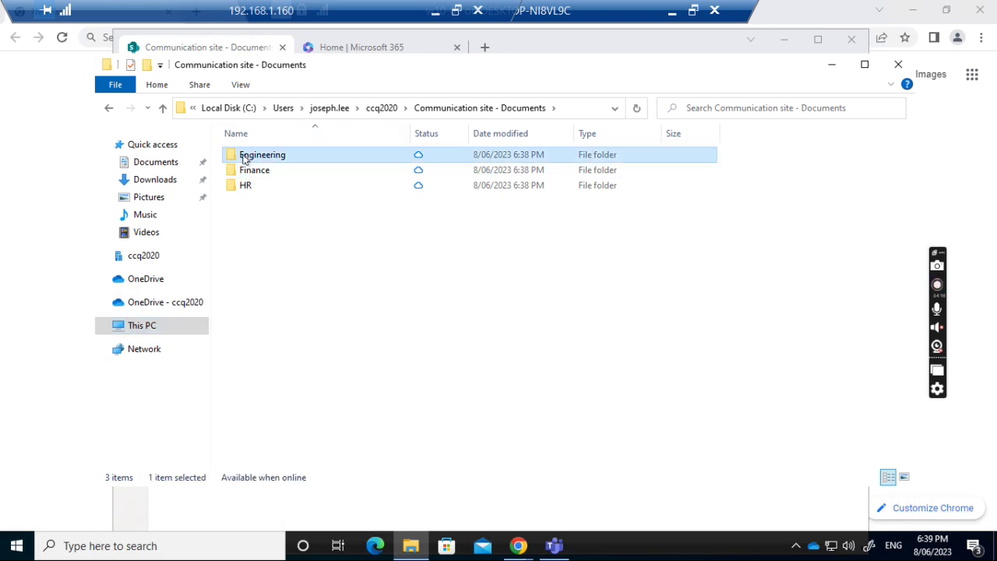
double_click(245, 157)
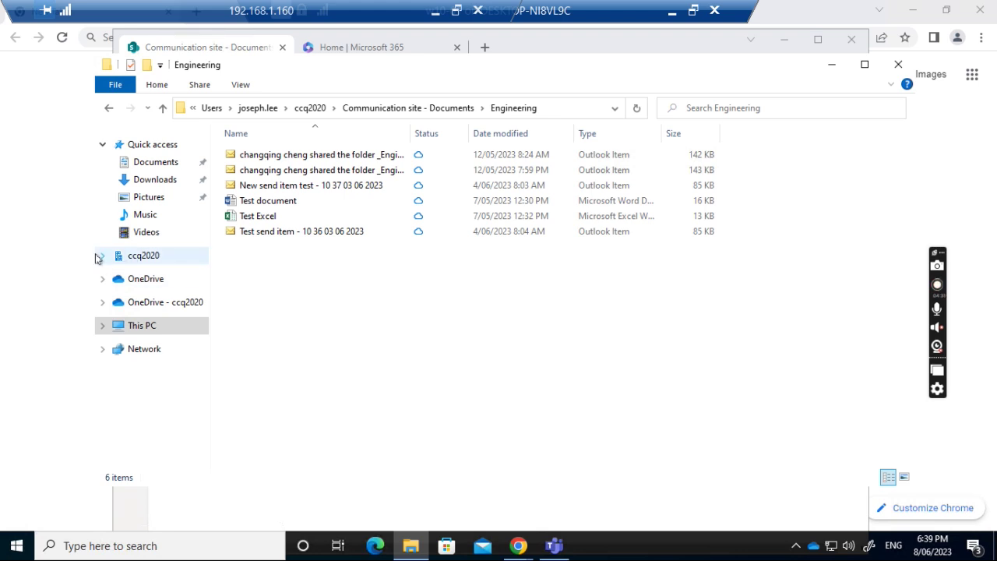
Expand the synced library in the navigation pane, view Engineering, Finance and HR, and select HR's test text file.
click(105, 256)
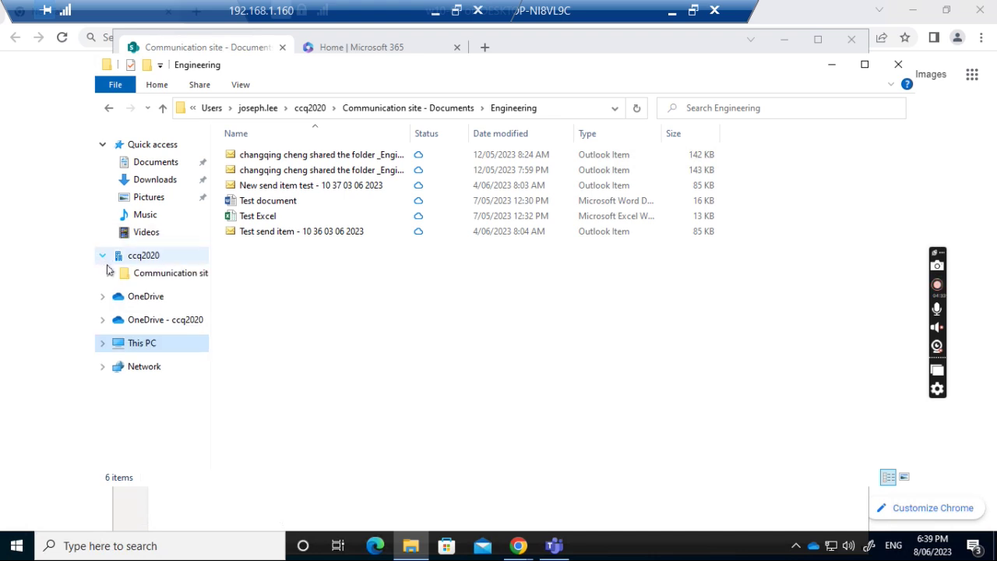
click(108, 275)
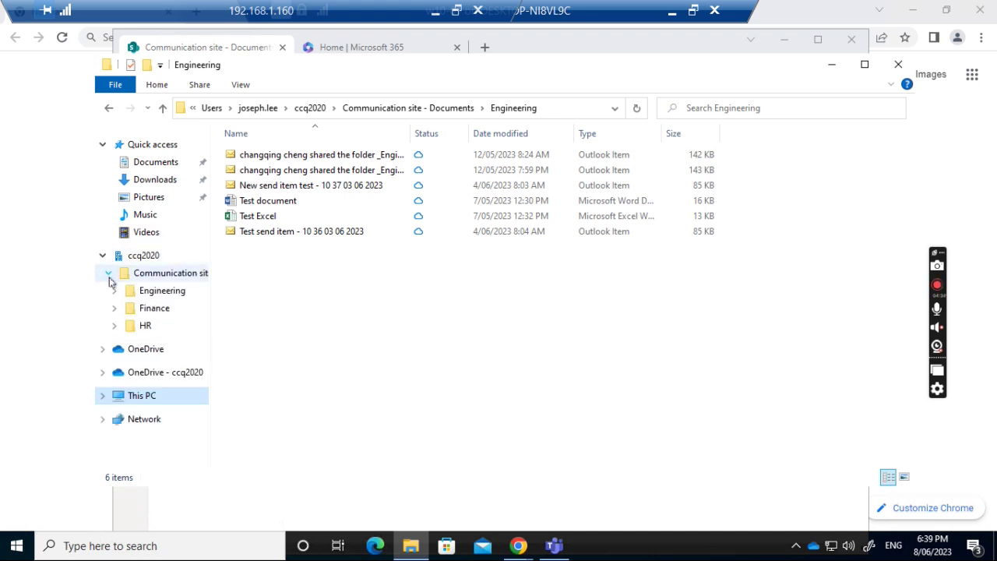
click(161, 274)
click(135, 296)
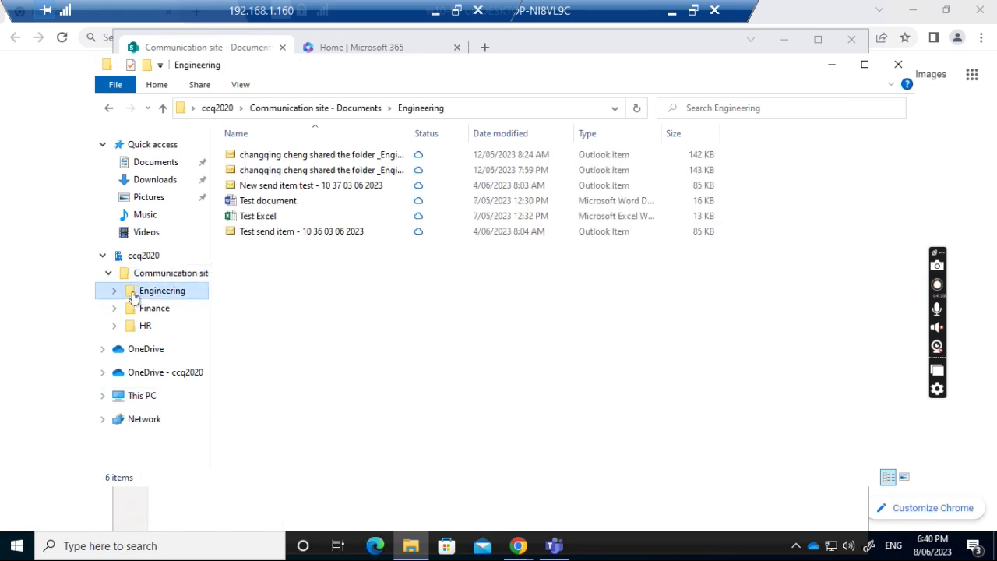
click(153, 311)
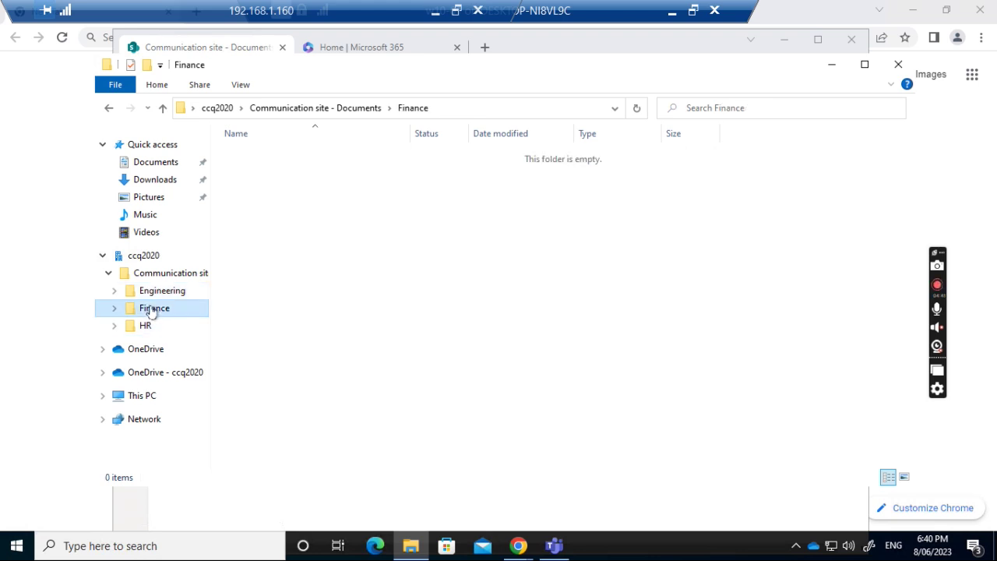
click(143, 327)
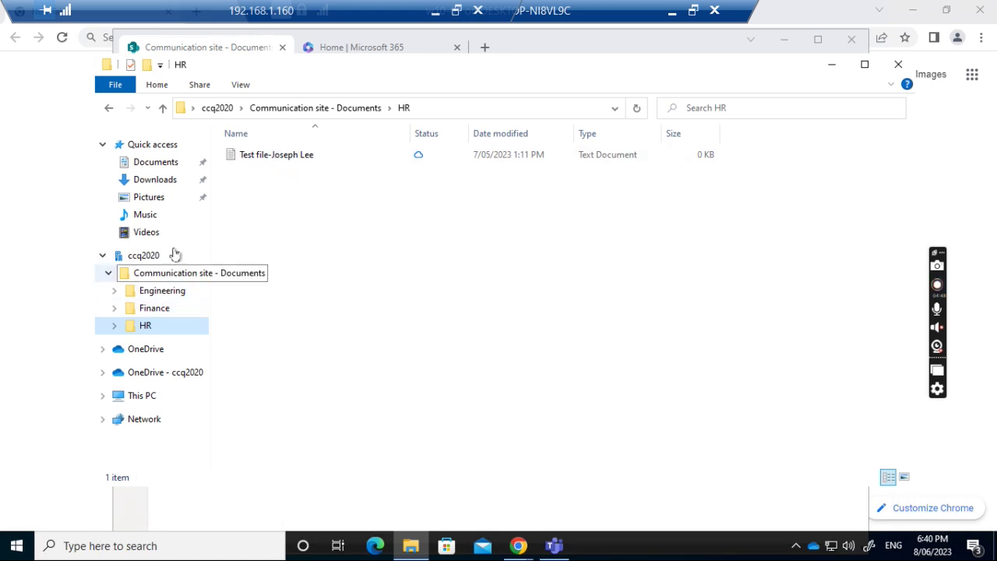
click(280, 160)
Write 'this is testing file.' into the HR test file in Notepad and save it on closing.
double_click(280, 159)
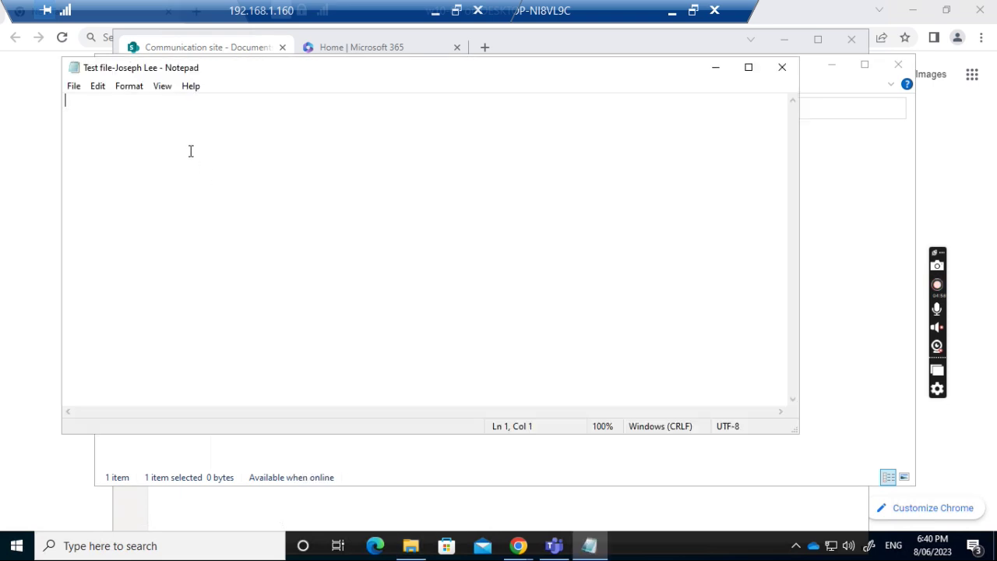
text(this is t)
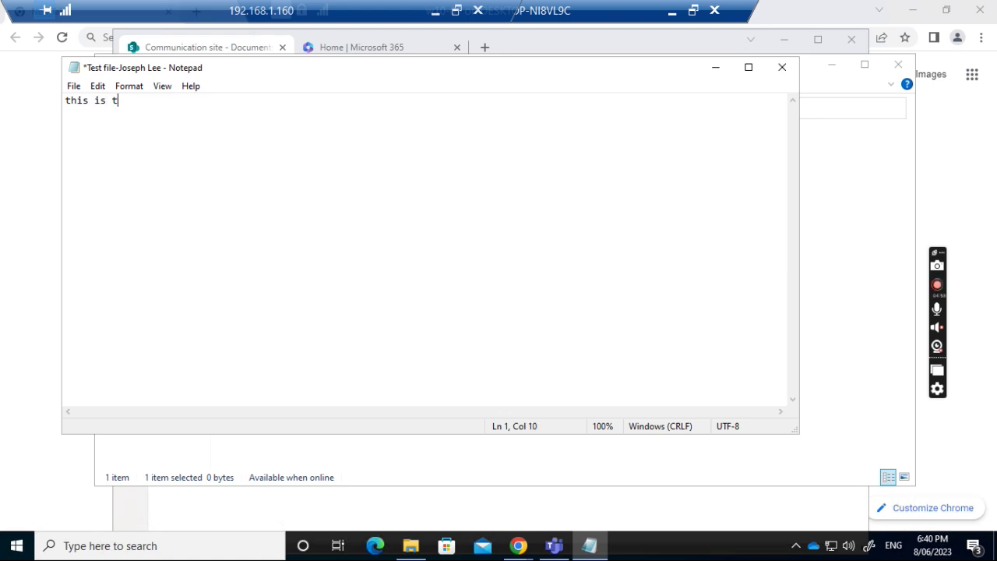
text(esting file.)
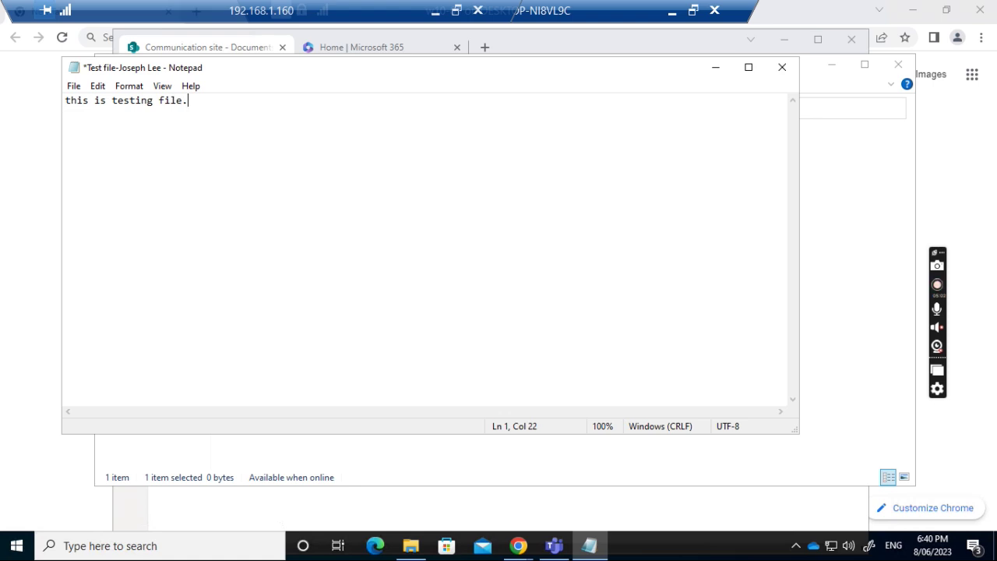
click(782, 67)
click(445, 293)
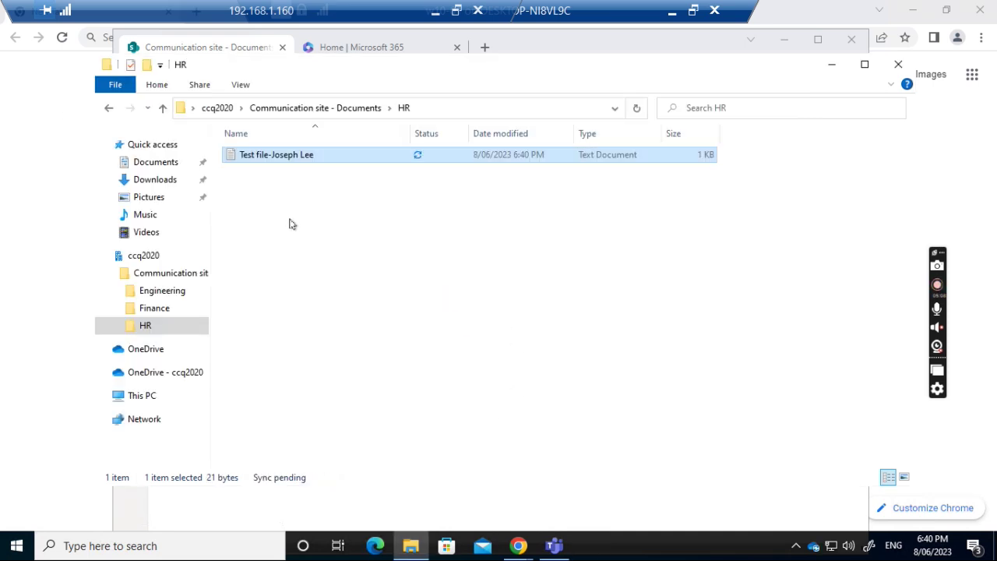
Return to the SharePoint library, open HR's text file in the viewer, reload it, and go back to HR.
click(519, 547)
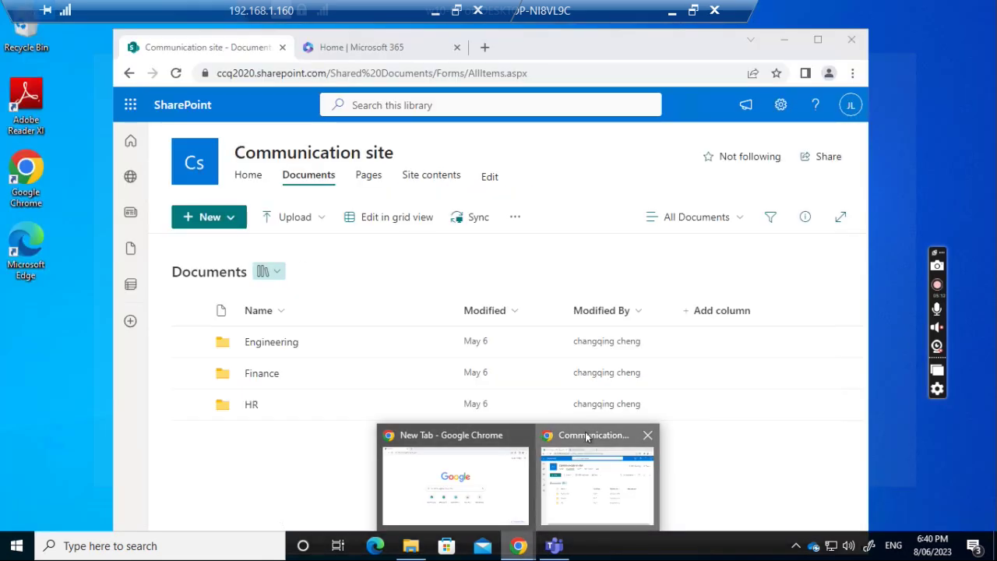
click(585, 436)
click(251, 407)
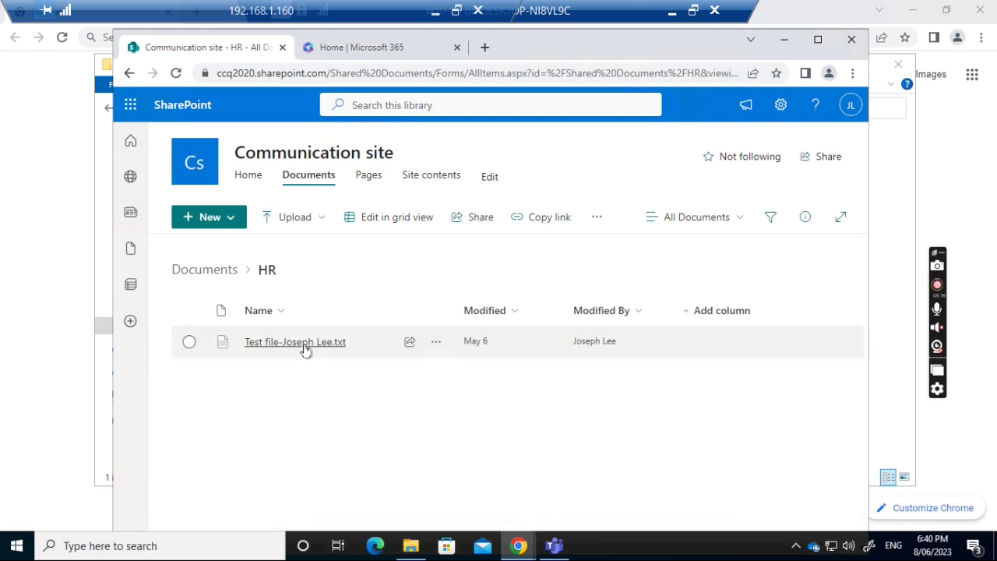
click(304, 348)
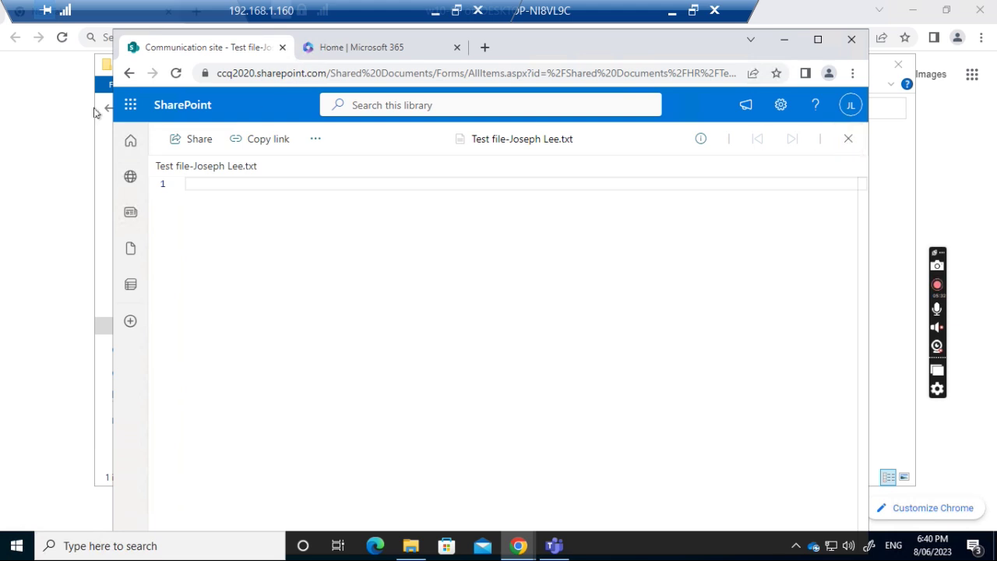
click(176, 74)
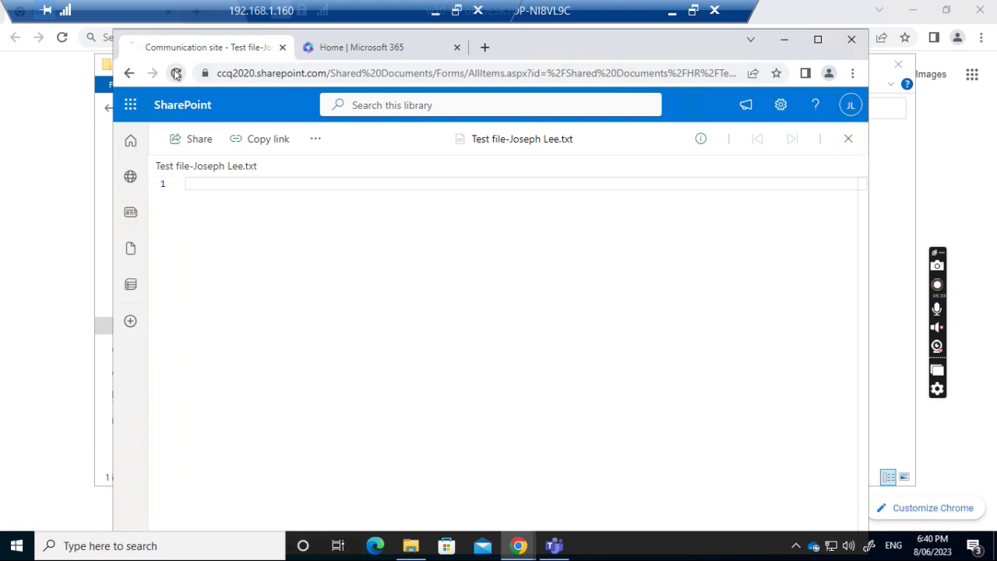
click(128, 75)
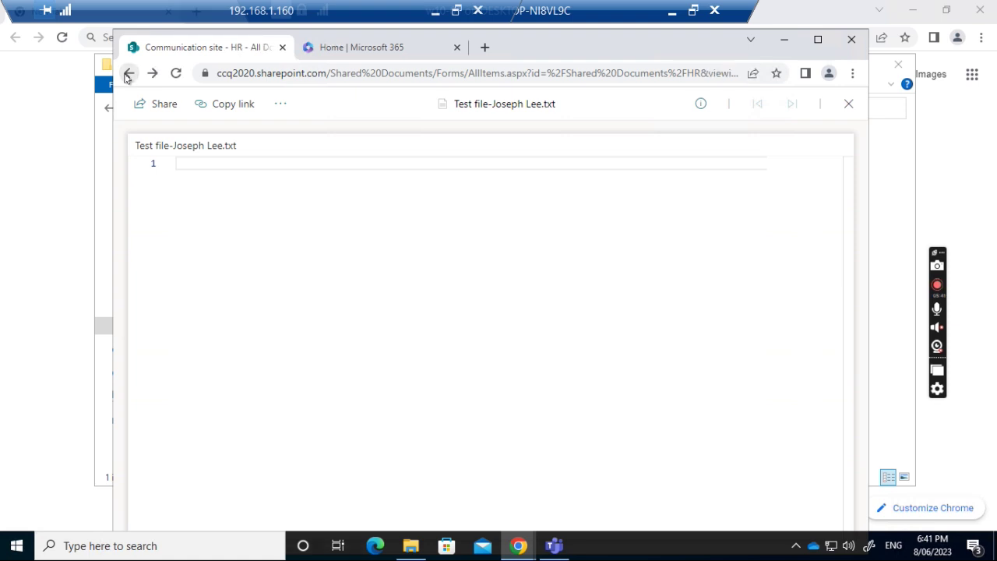
Confirm OneDrive finished uploading, then open the HR text file showing 'this is testing file.'.
click(817, 547)
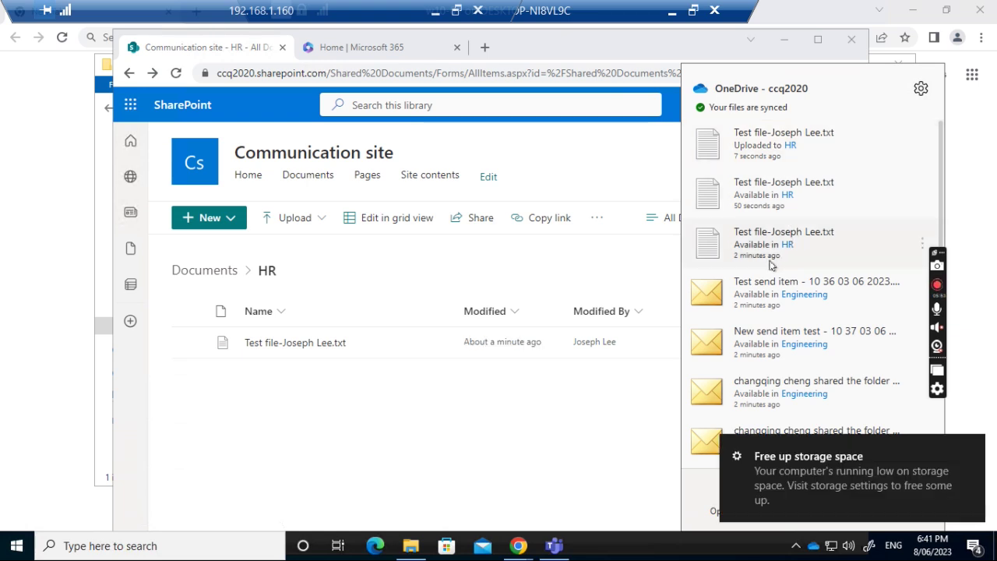
click(475, 429)
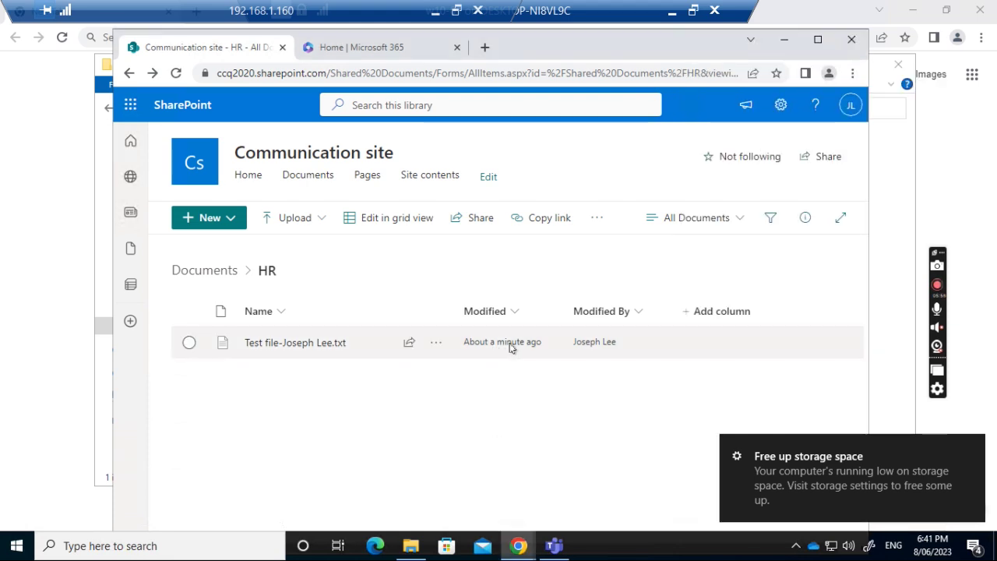
click(287, 349)
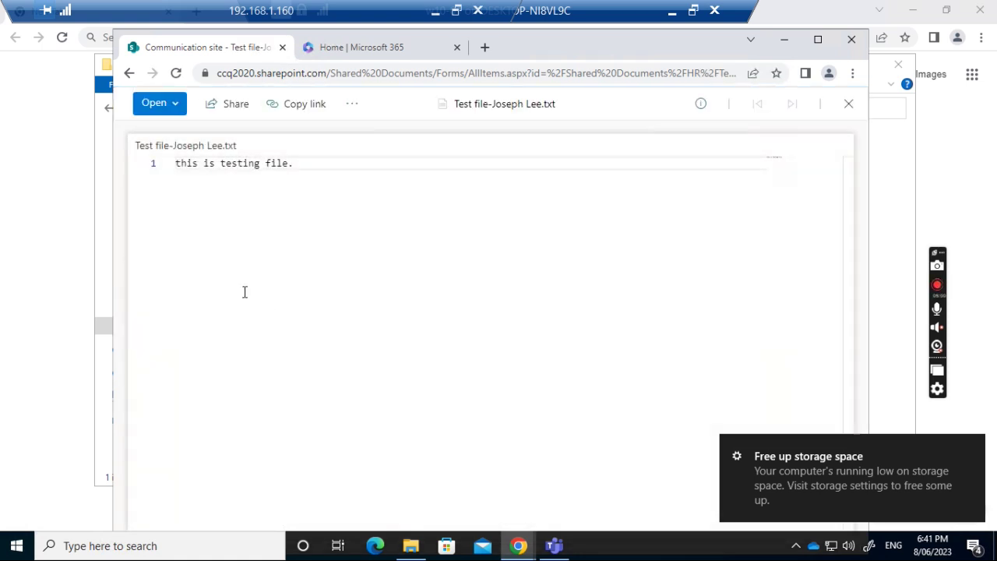